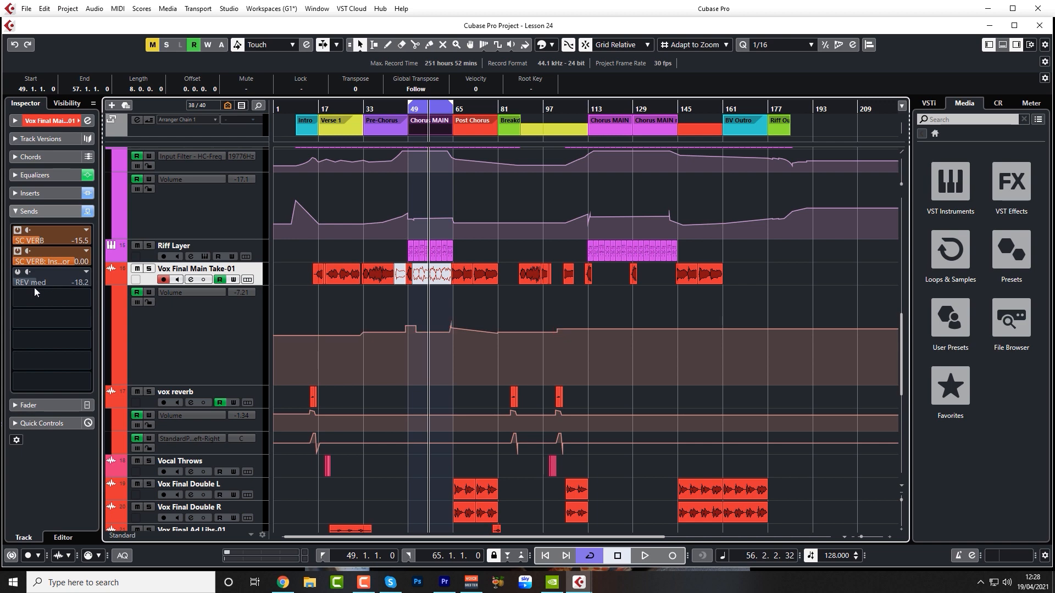
# Review the Add Track options for a stereo REVelation effect track and close the dialog without adding one.
pyautogui.click(111, 105)
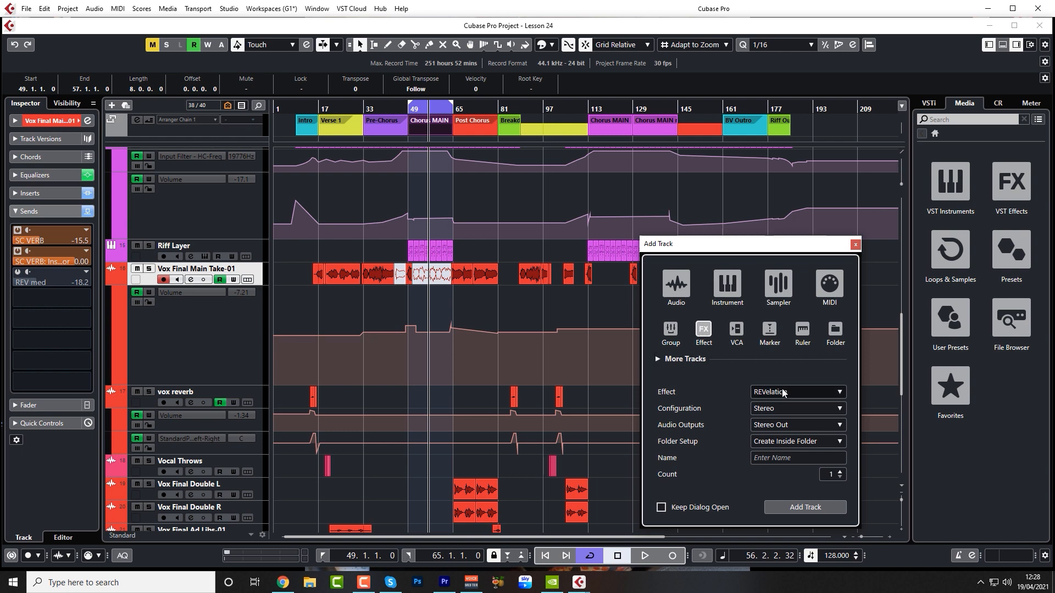
pyautogui.click(855, 244)
# Open the SC VERB effect channel's settings and inspect its REVelation reverb insert, including the mix level.
pyautogui.scroll(-6, 145, 339)
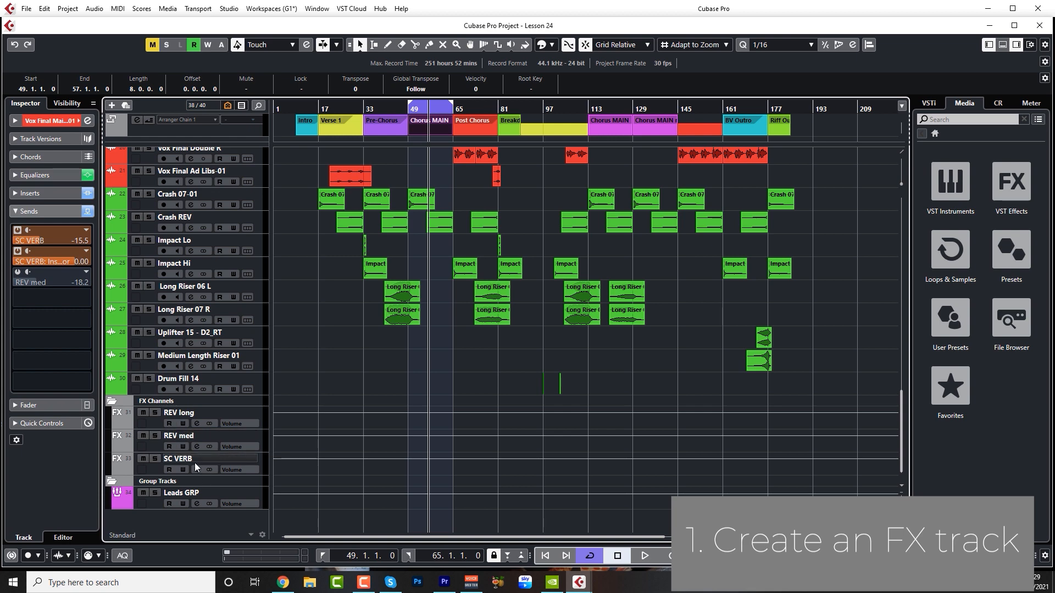
pyautogui.click(158, 471)
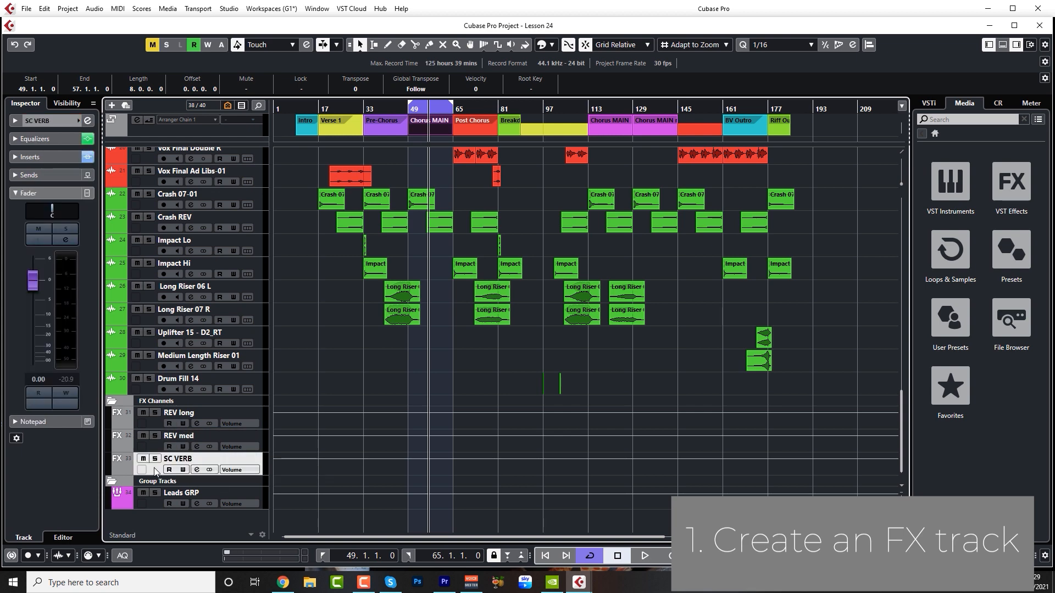
pyautogui.click(197, 470)
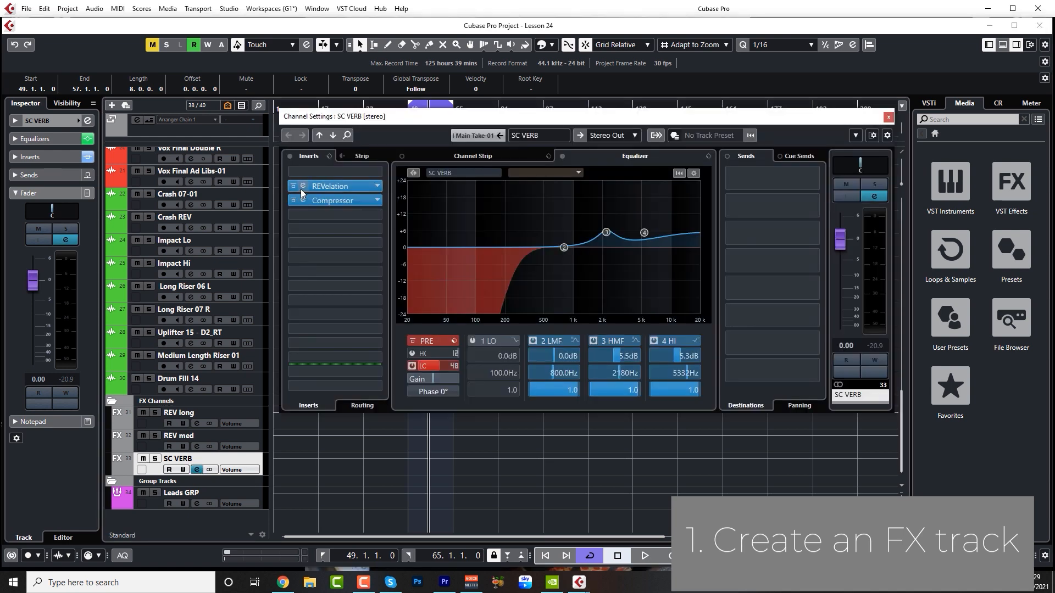
pyautogui.click(301, 187)
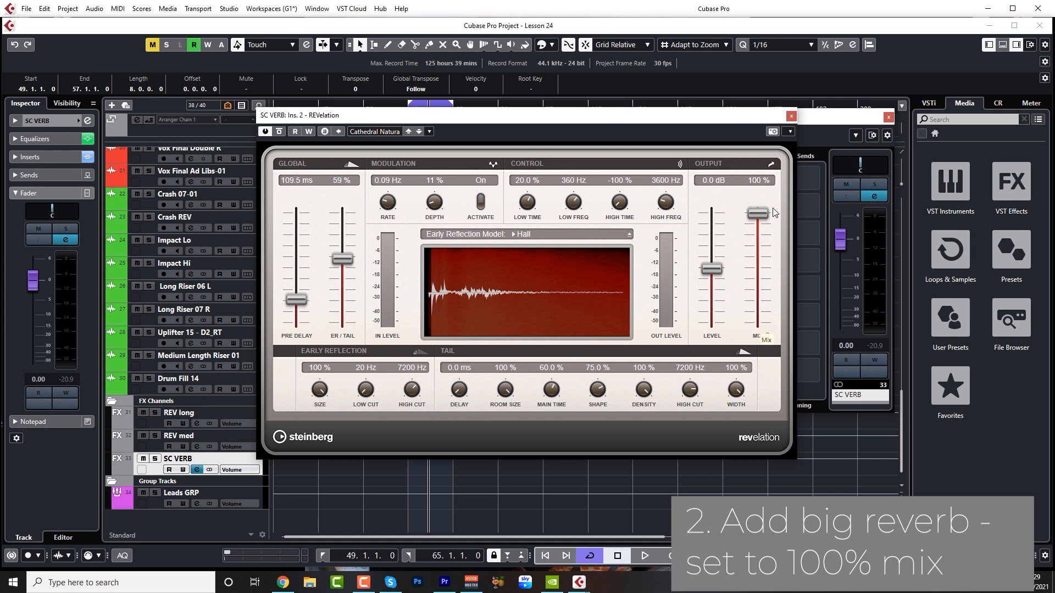
pyautogui.click(791, 117)
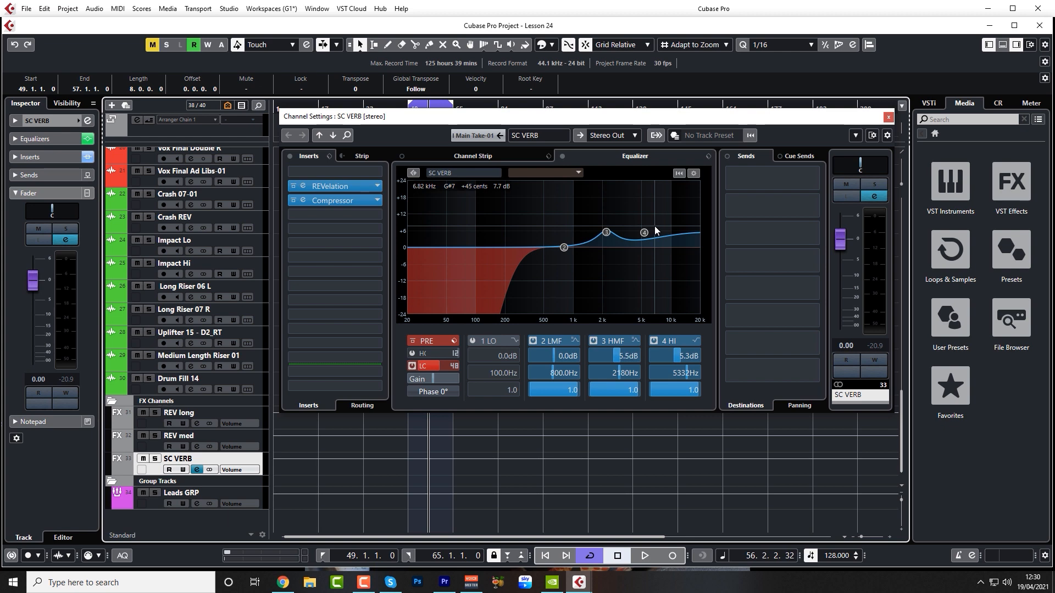
# Inspect the side-chain input routing of the Compressor inserted on the SC VERB channel.
pyautogui.click(302, 201)
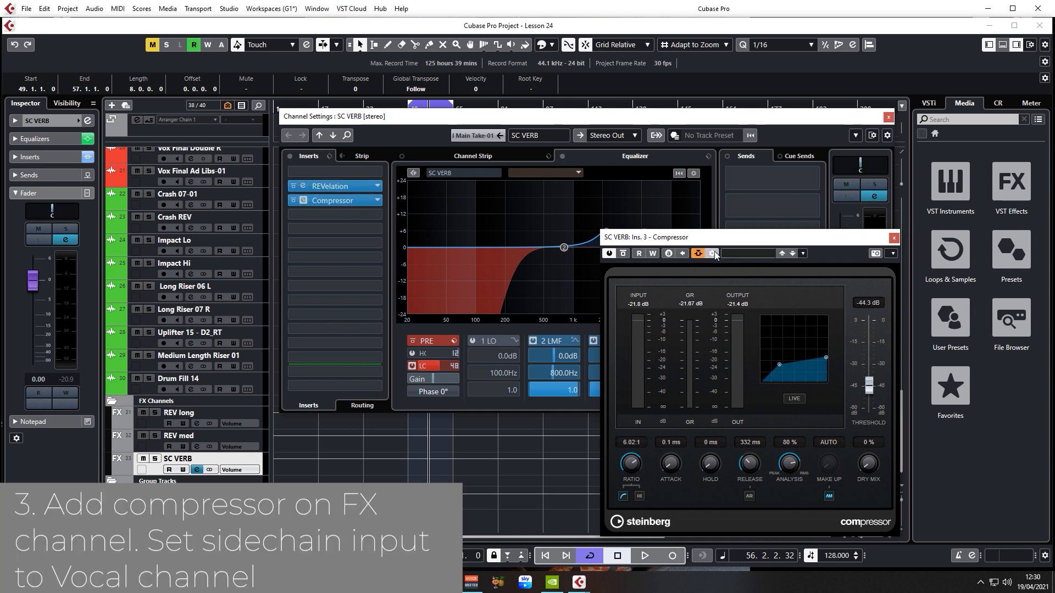
pyautogui.click(697, 254)
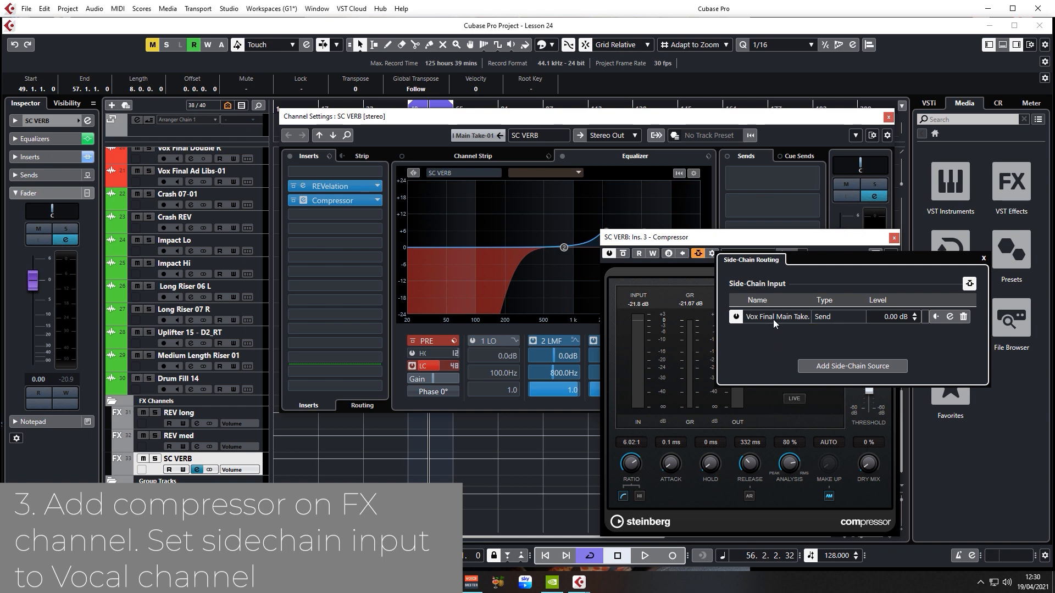
pyautogui.click(796, 430)
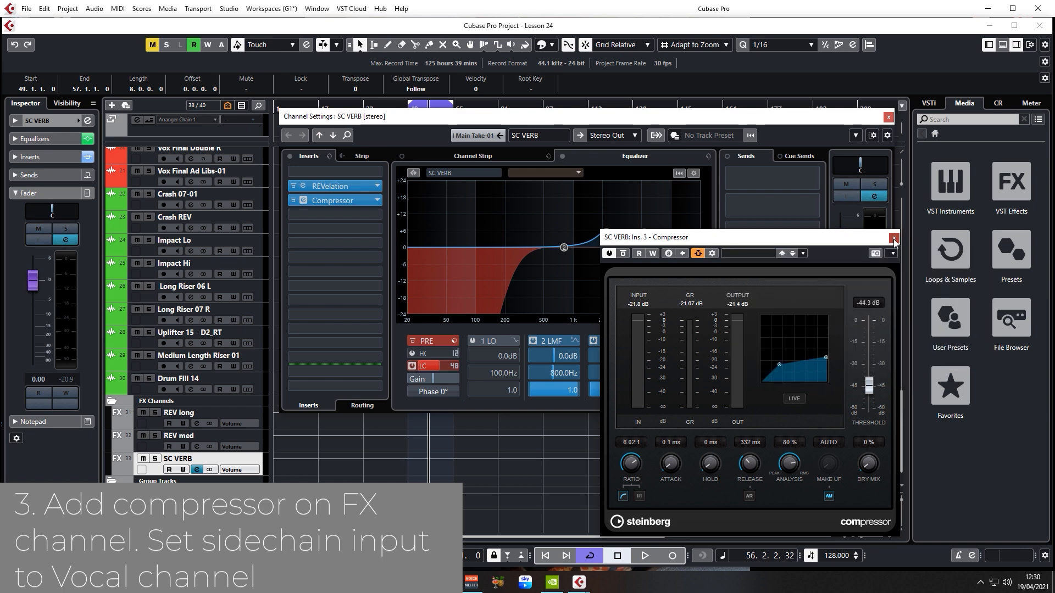
pyautogui.click(894, 239)
# Examine the Vox Final Main Take-01 sends to SC VERB and its side-chain, and the SC VERB Compressor's settings.
pyautogui.scroll(5, 156, 314)
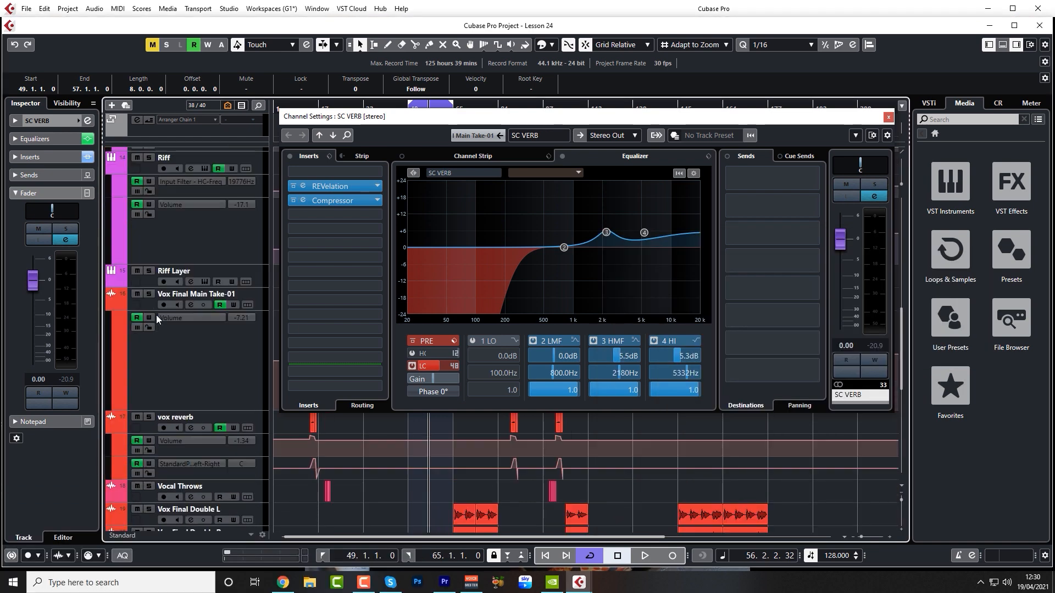
pyautogui.click(146, 302)
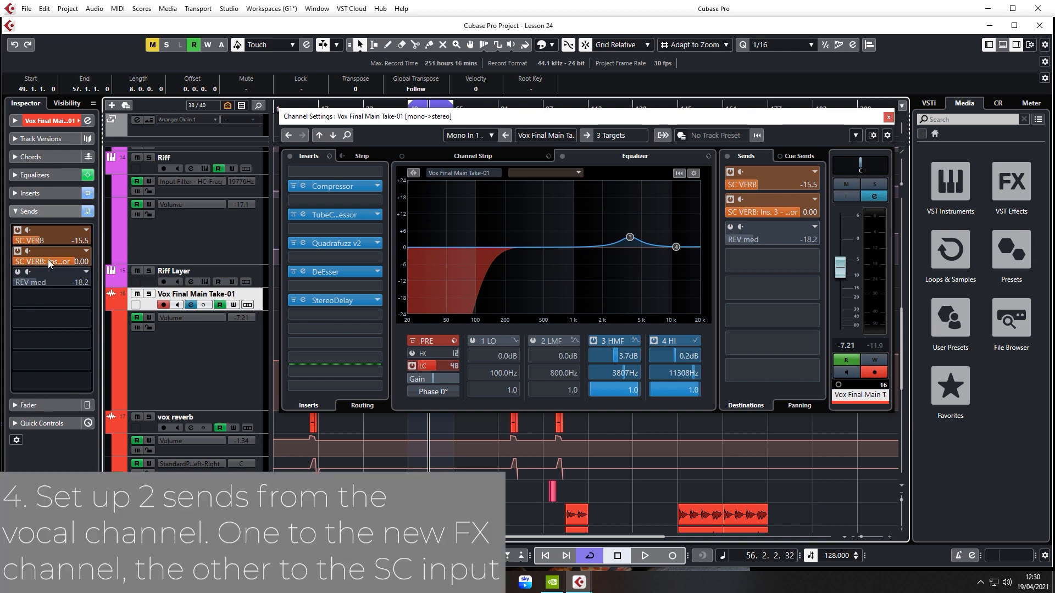
pyautogui.click(85, 251)
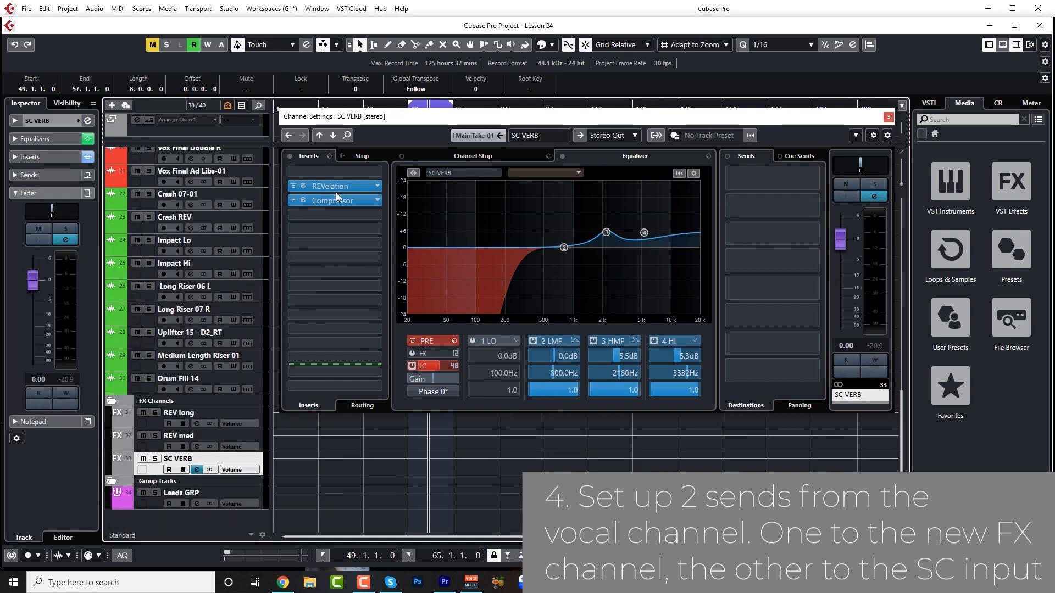
pyautogui.click(304, 200)
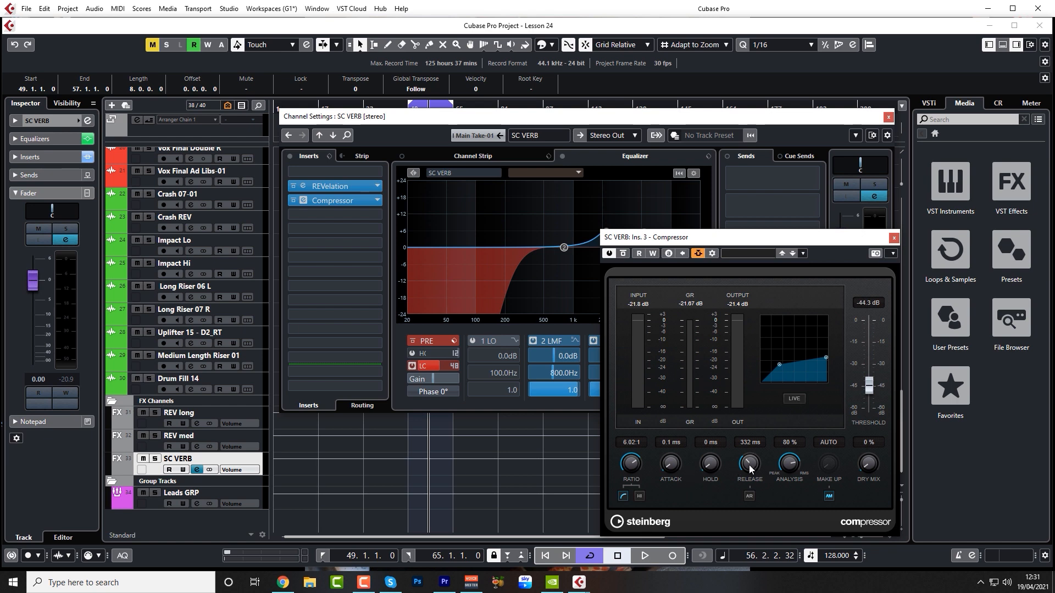
pyautogui.click(894, 238)
# Solo the Vox Final Main Take-01 track and listen to the start of its verse vocal.
pyautogui.scroll(8, 142, 269)
pyautogui.click(153, 304)
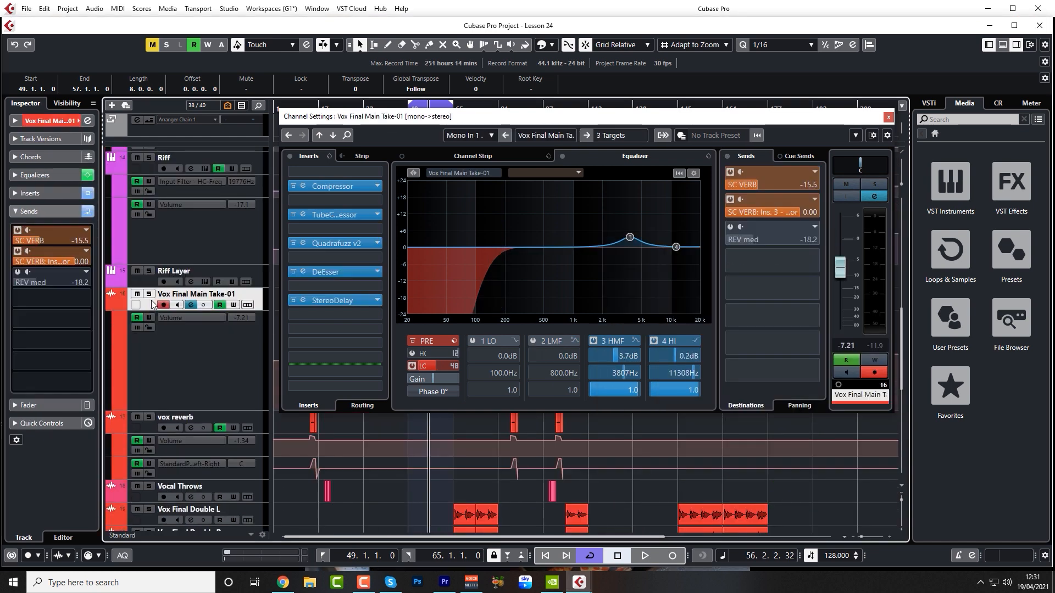
pyautogui.click(149, 294)
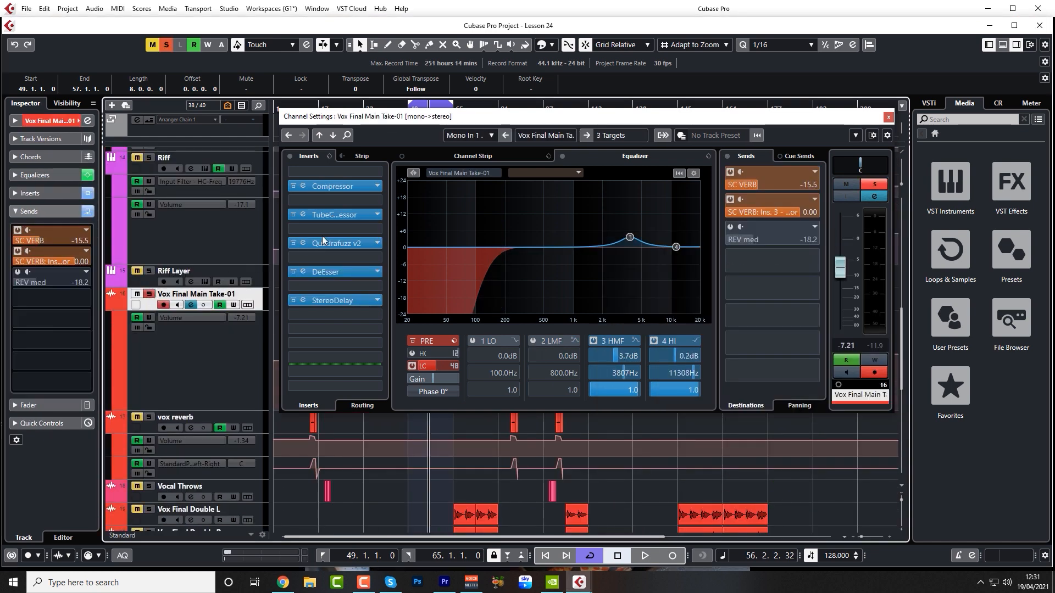
pyautogui.press('space')
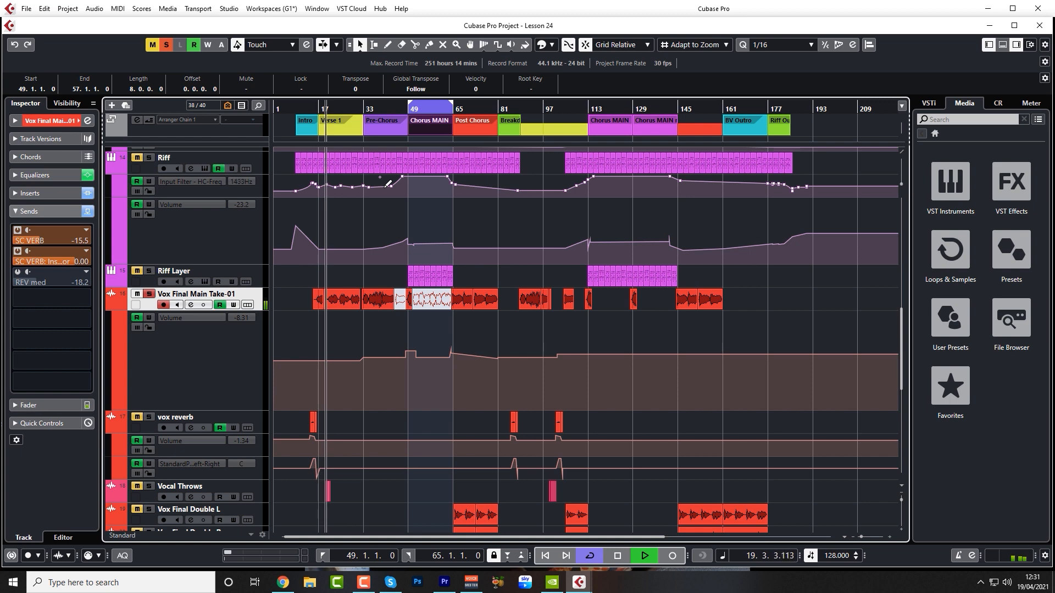
pyautogui.press('space')
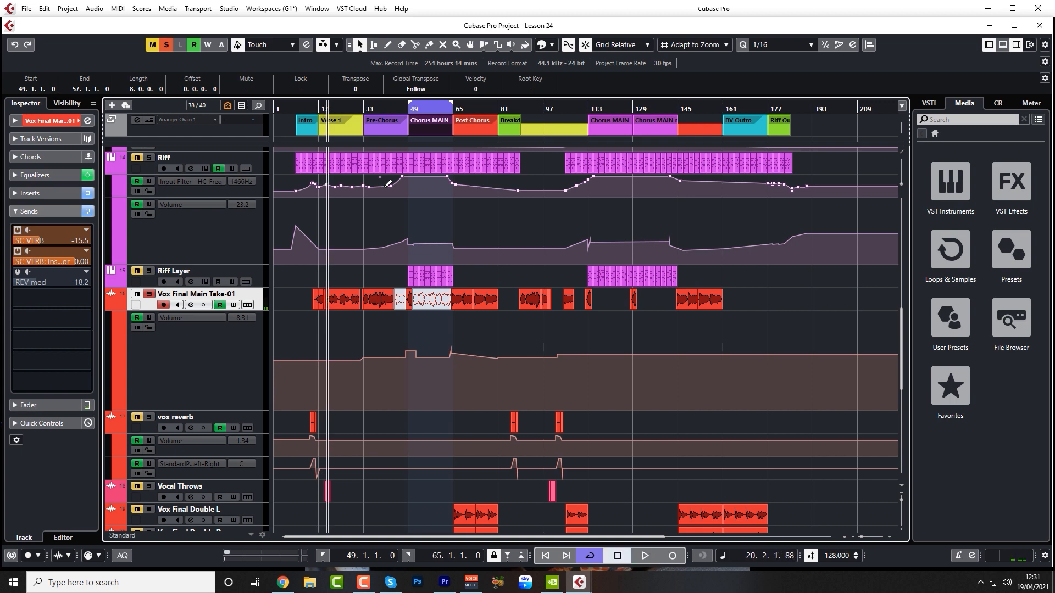
# Open the SC VERB channel's Compressor and set its attack to 3.6 ms while playing the soloed vocal.
pyautogui.scroll(-6, 145, 348)
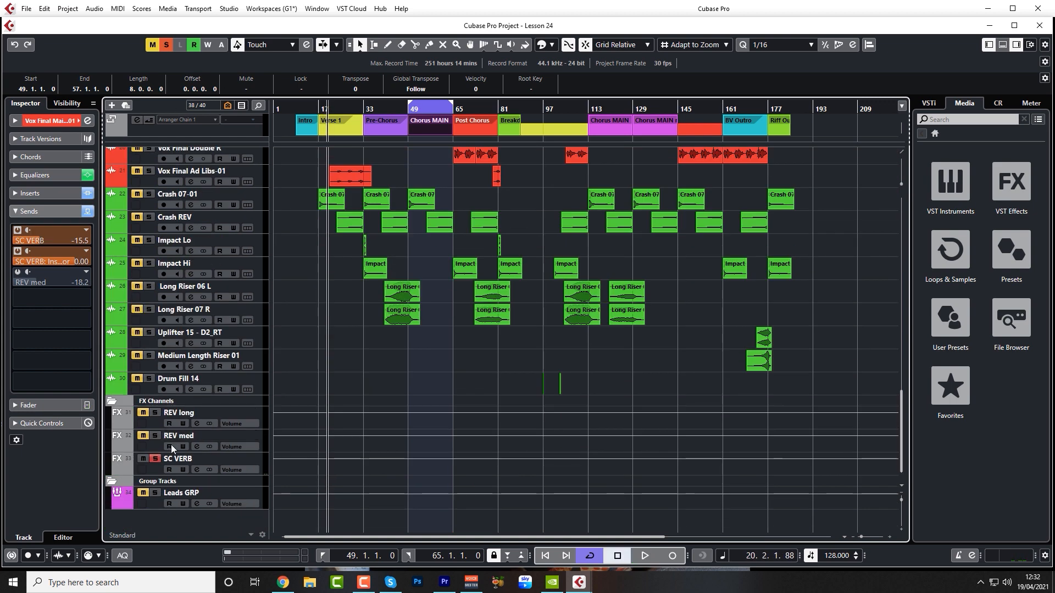
pyautogui.click(198, 470)
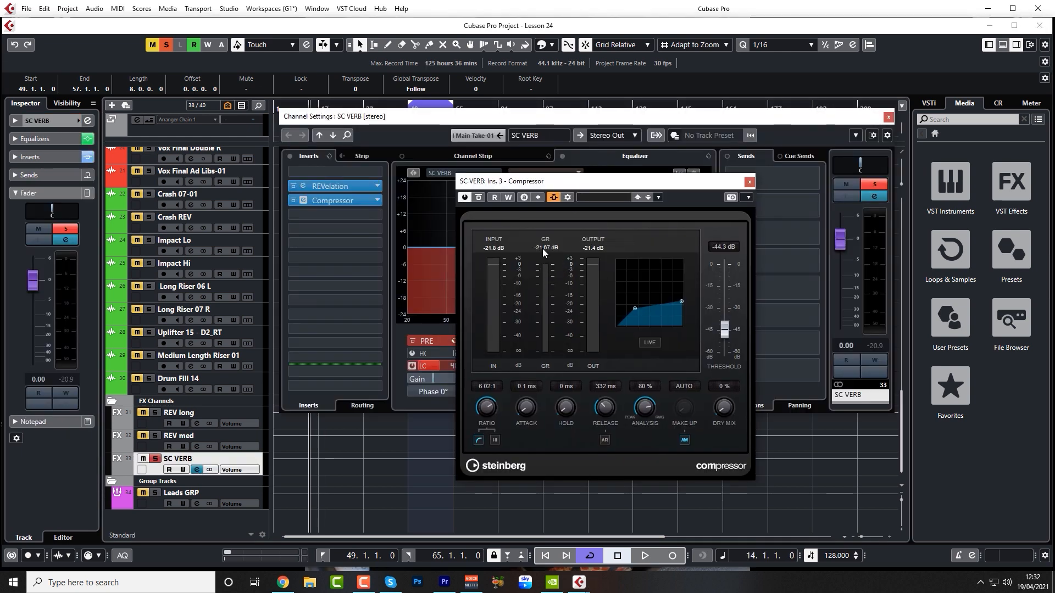
pyautogui.press('space')
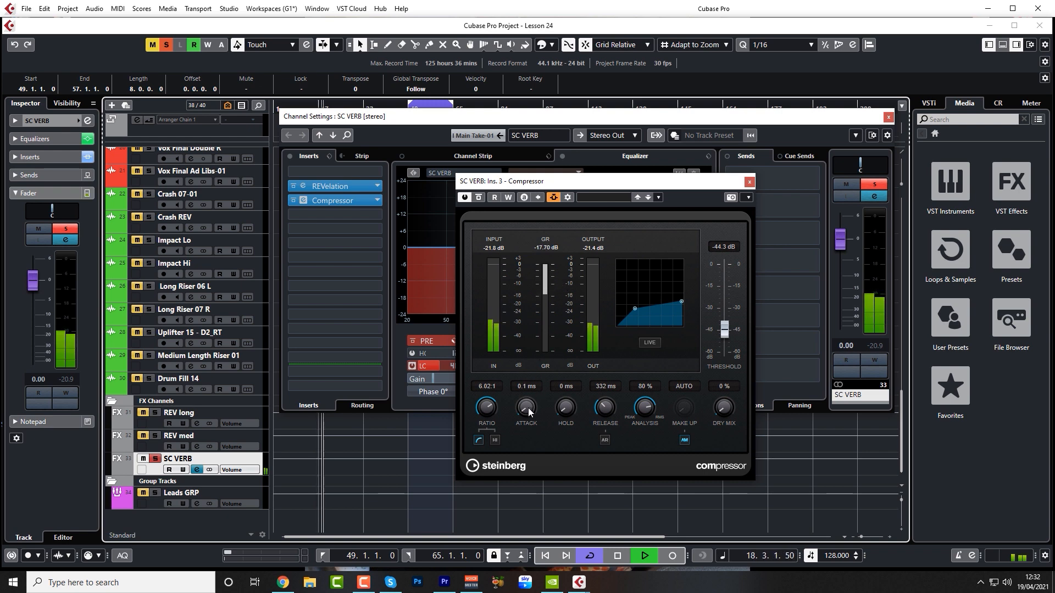
pyautogui.moveTo(529, 412); pyautogui.dragTo(543, 396)
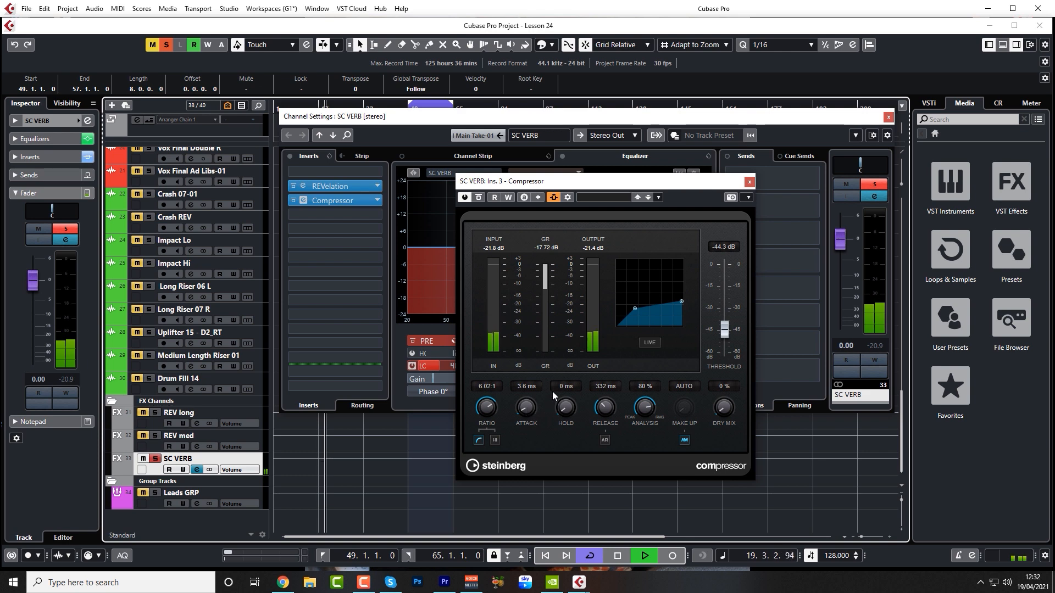
pyautogui.press('space')
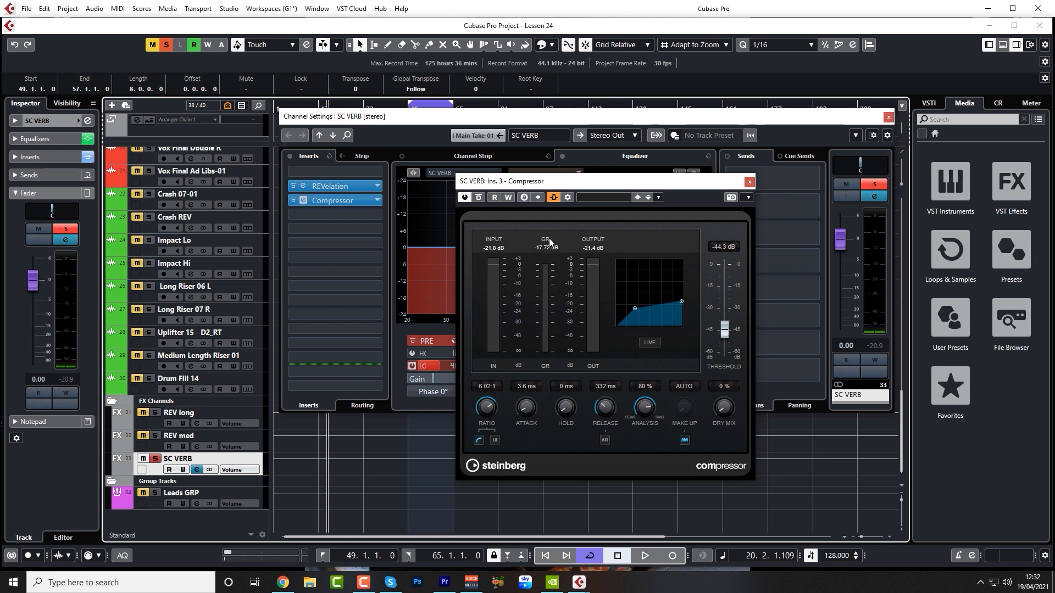
# Audition the ducked reverb and raise the Compressor's threshold to -12.4 dB during playback.
pyautogui.press('space')
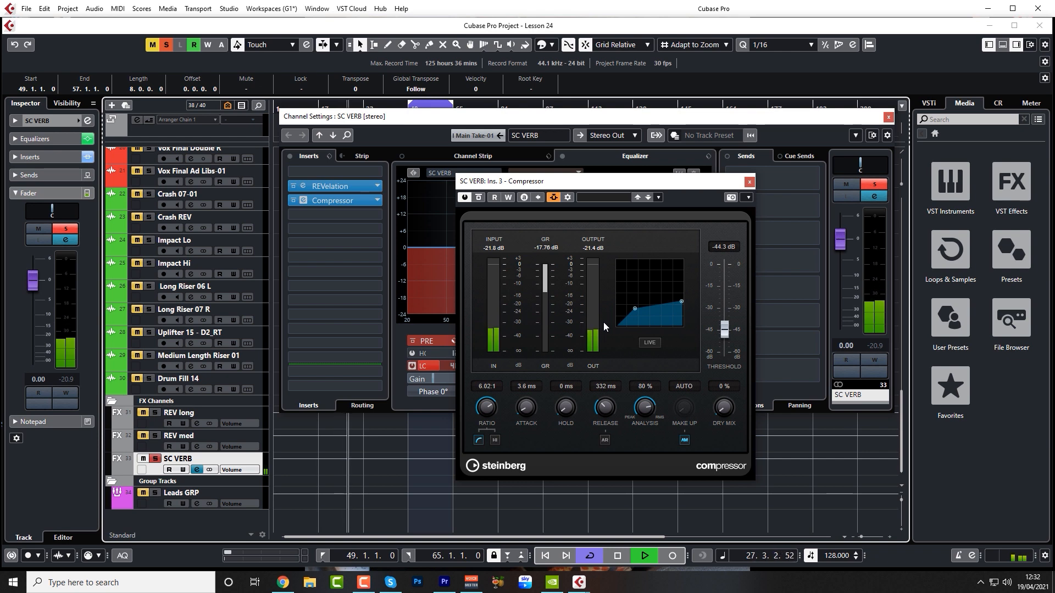
pyautogui.press('space')
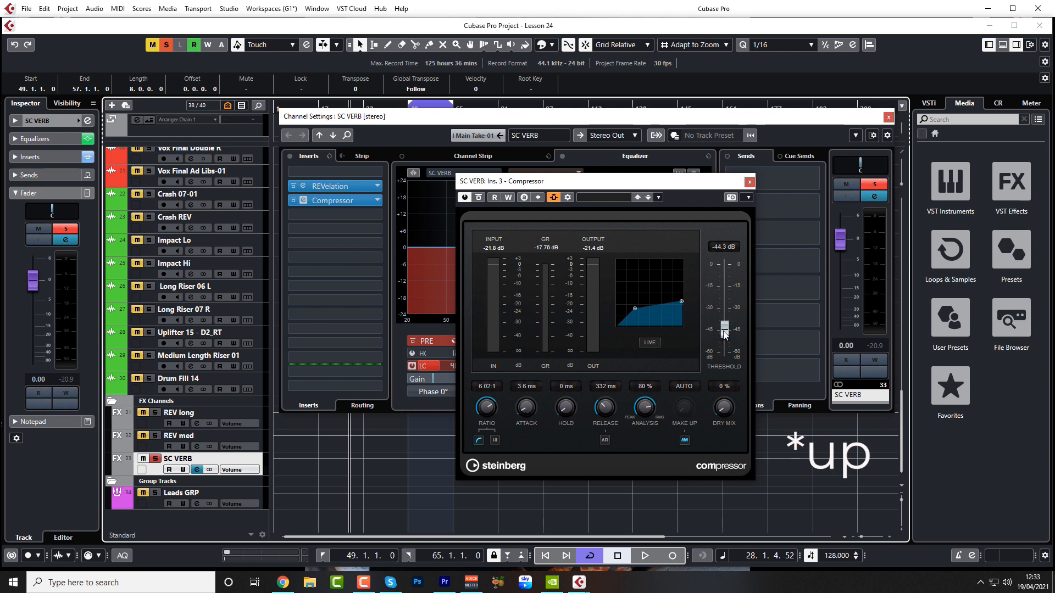
pyautogui.press('space')
pyautogui.moveTo(724, 334); pyautogui.dragTo(720, 284)
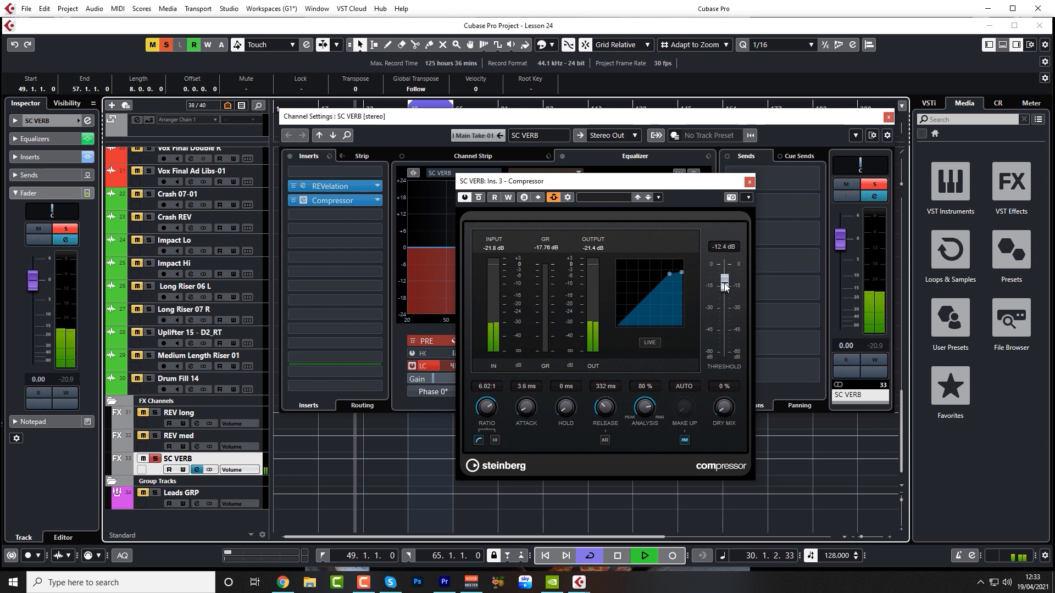
pyautogui.press('space')
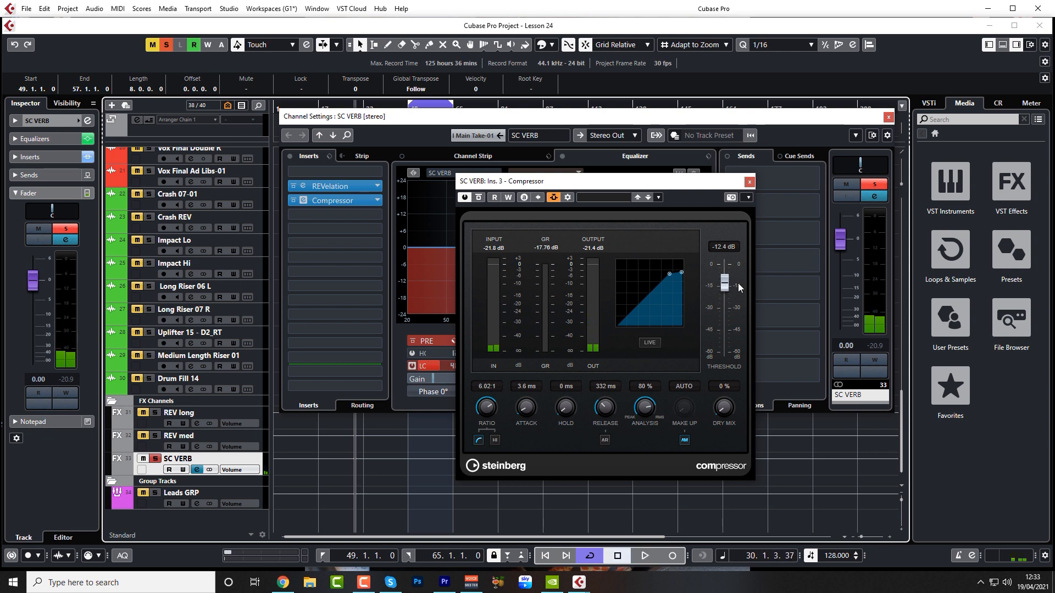
# Lower the SC VERB Compressor's threshold to -46.1 dB while the vocal plays.
pyautogui.press('space')
pyautogui.moveTo(724, 283); pyautogui.dragTo(724, 334)
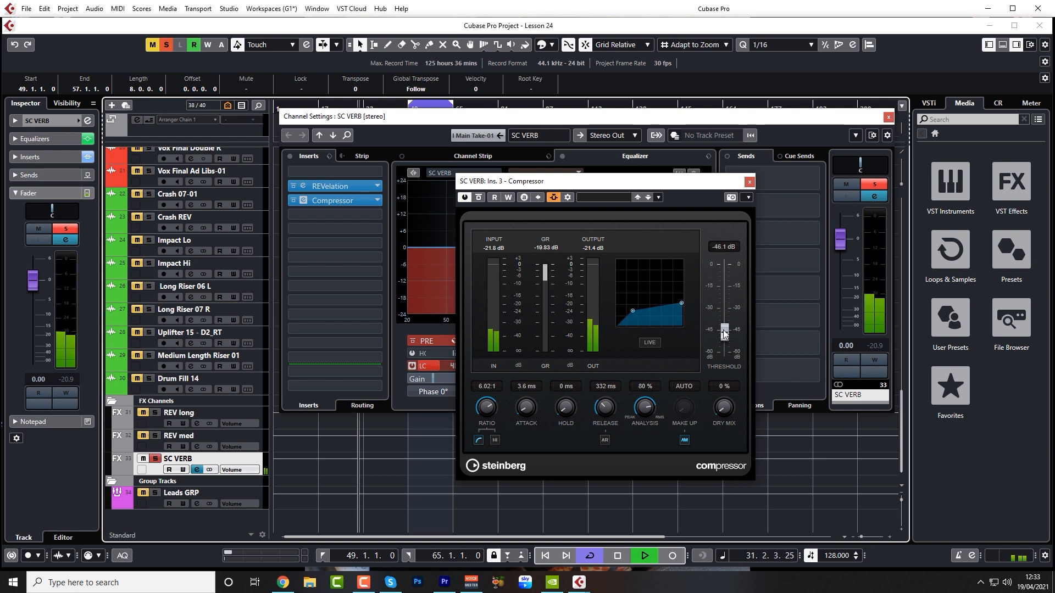
pyautogui.press('space')
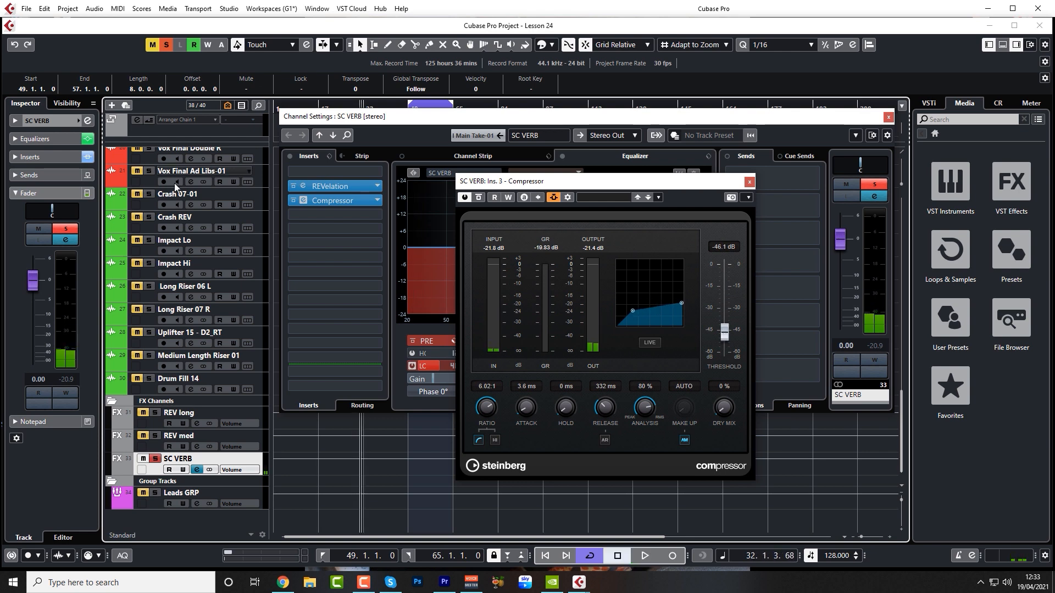
# Select the Vox Final Main Take-01 track to show its sends and close the Channel Settings window.
pyautogui.scroll(6, 180, 288)
pyautogui.click(144, 308)
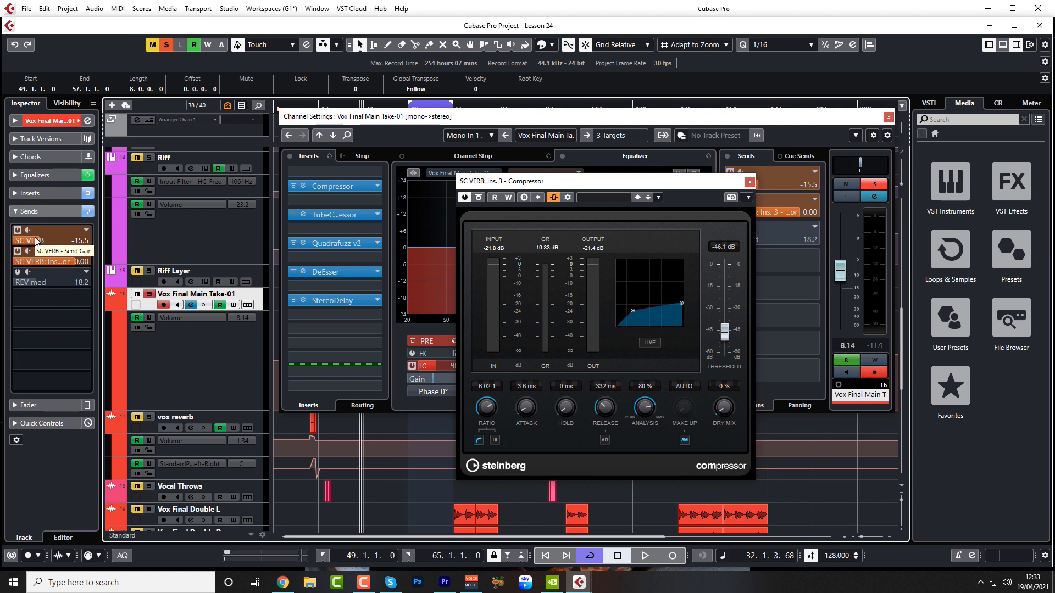
pyautogui.click(562, 185)
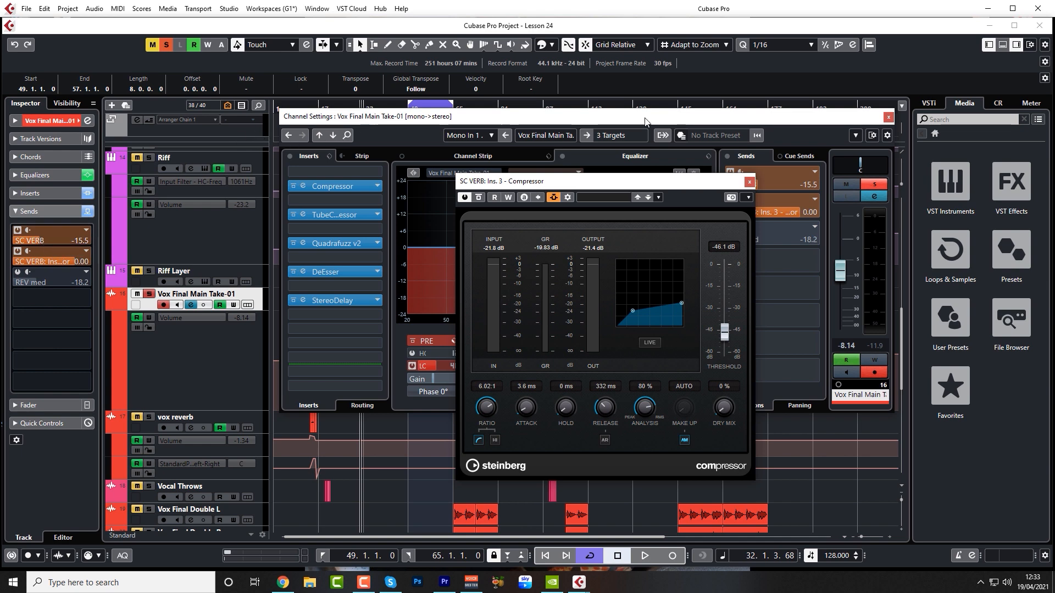
pyautogui.click(888, 117)
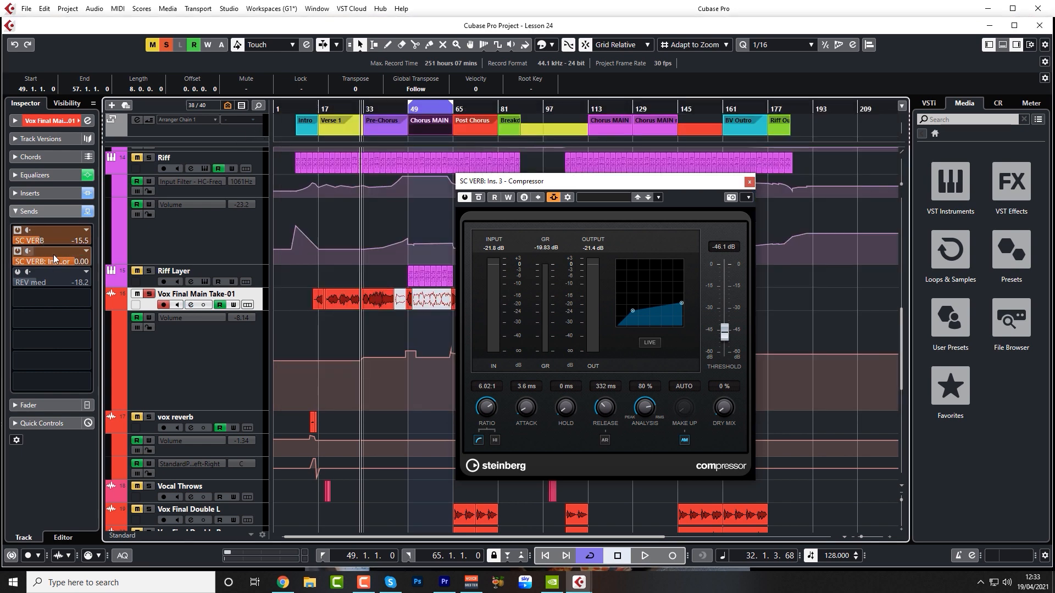
# Play from bar 16 while varying the vocal's send level to SC VERB, and return it to -15.5 dB.
pyautogui.press('KP_0')
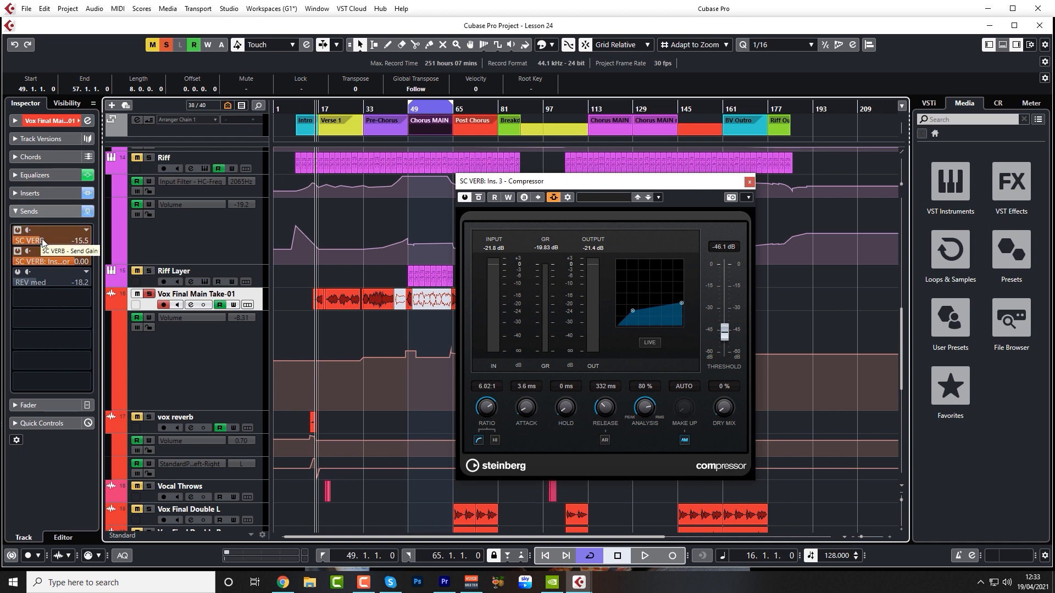
pyautogui.press('space')
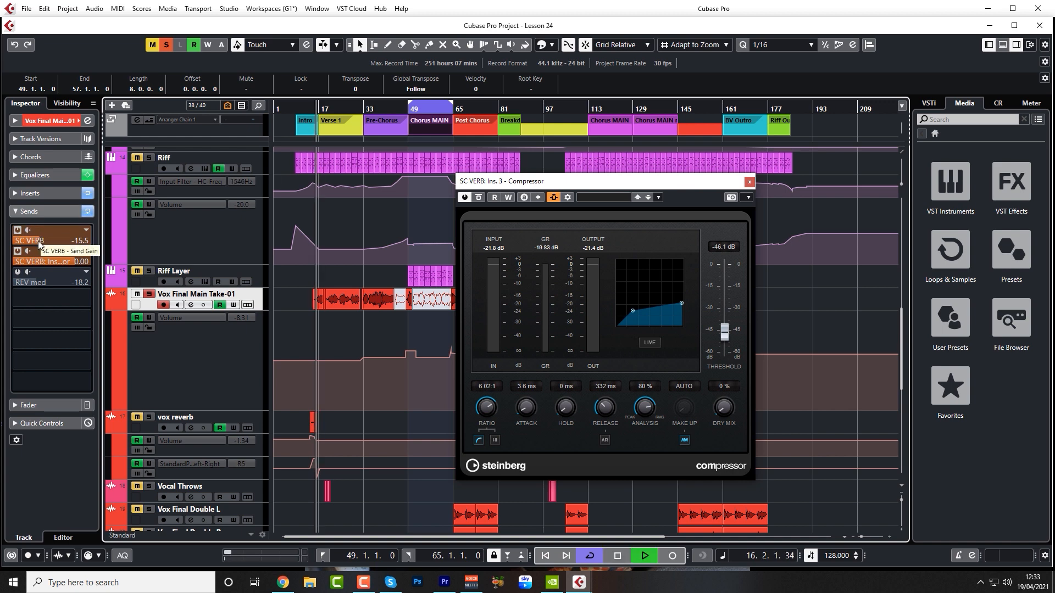
pyautogui.moveTo(50, 244); pyautogui.dragTo(21, 250)
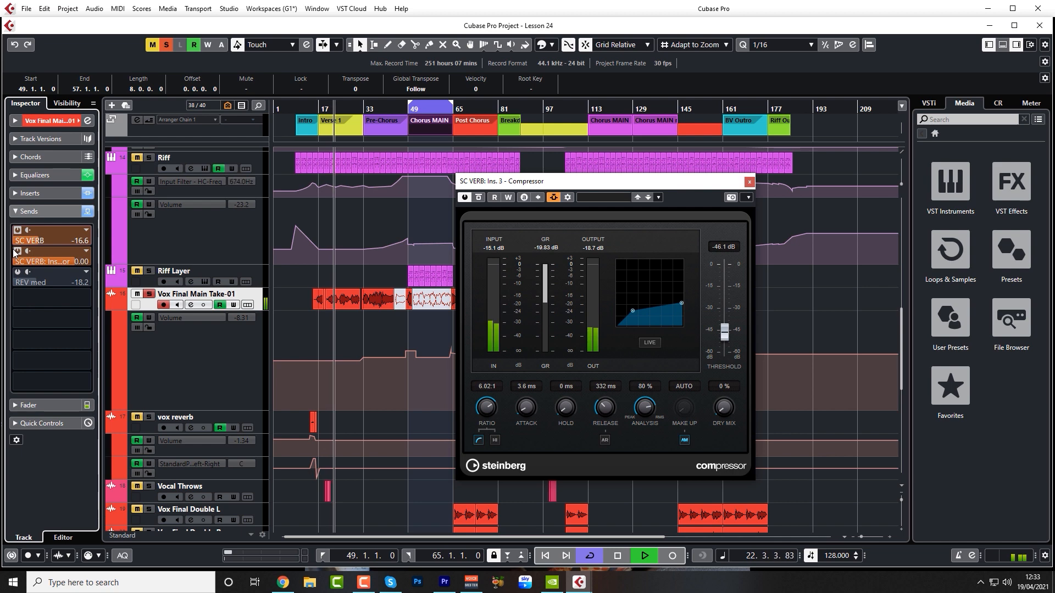
pyautogui.moveTo(12, 250); pyautogui.dragTo(13, 252)
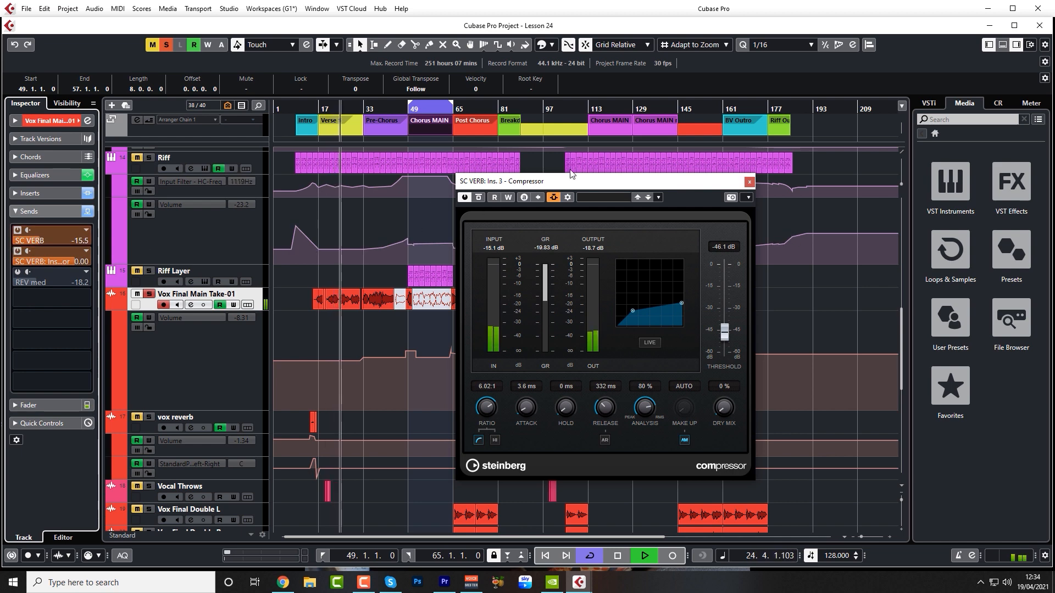
pyautogui.press('space')
# Close the Compressor, clear all solos and play the full mix from just before Verse 1.
pyautogui.click(749, 182)
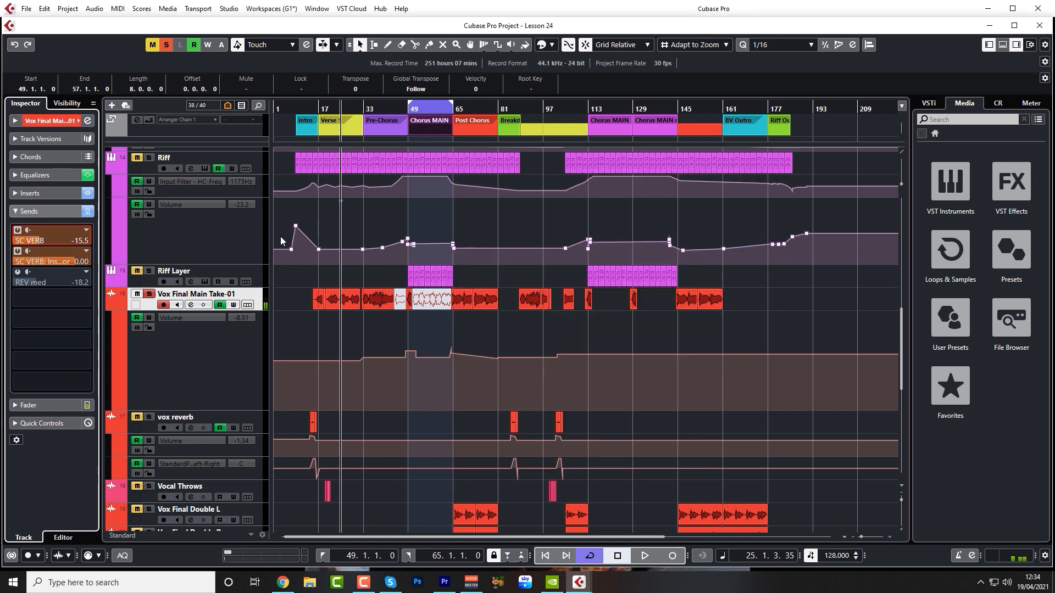
pyautogui.click(166, 45)
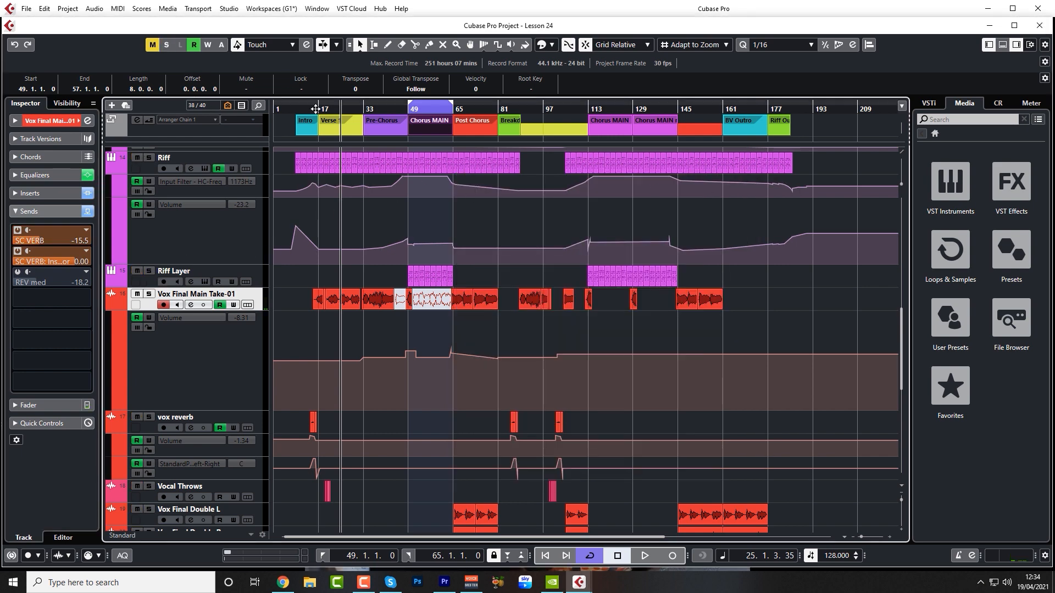
pyautogui.click(316, 110)
pyautogui.press('space')
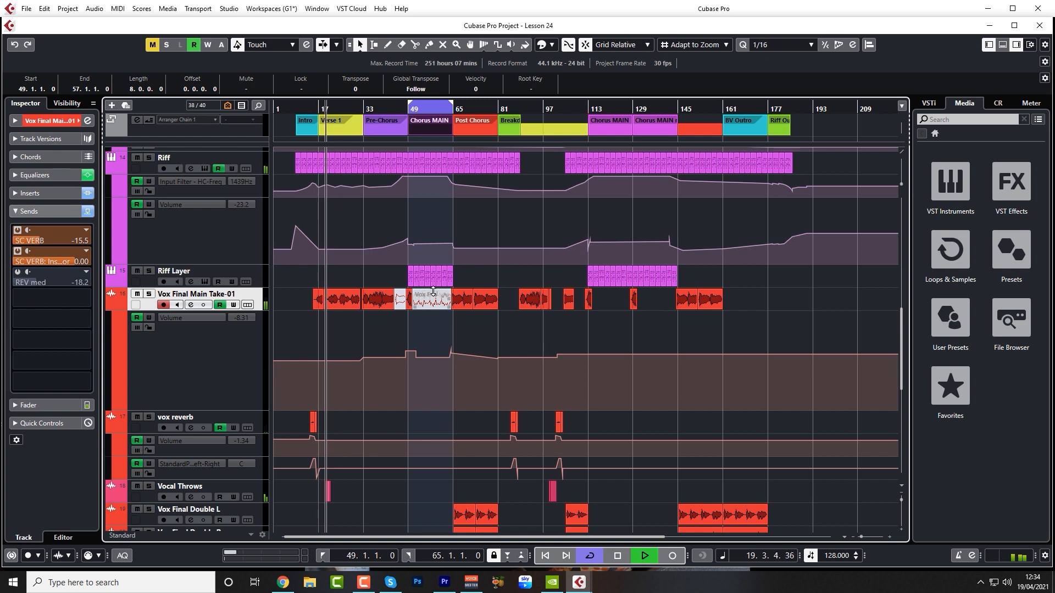
pyautogui.press('space')
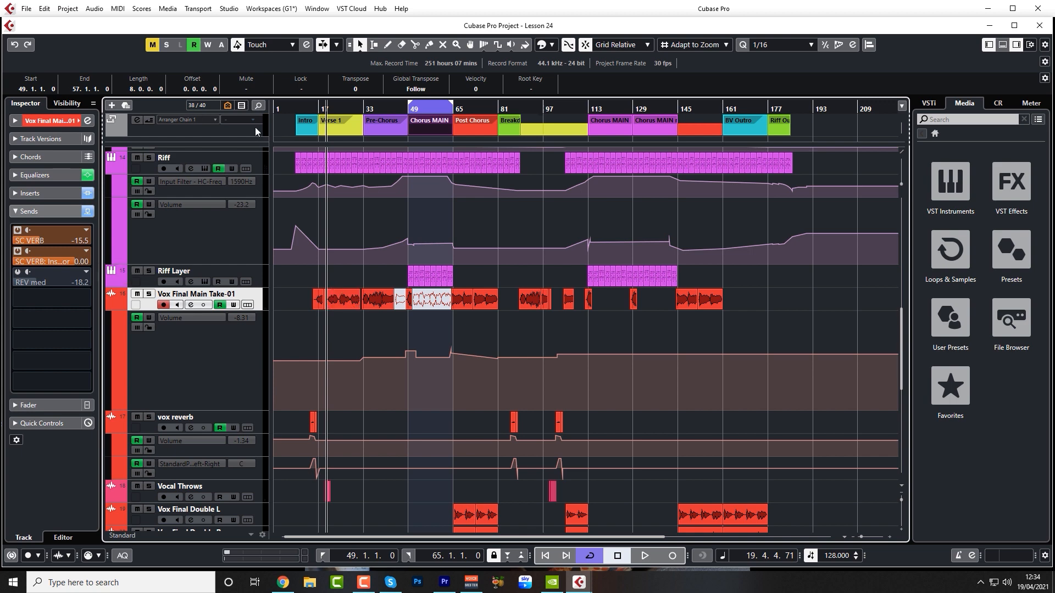
pyautogui.press('space')
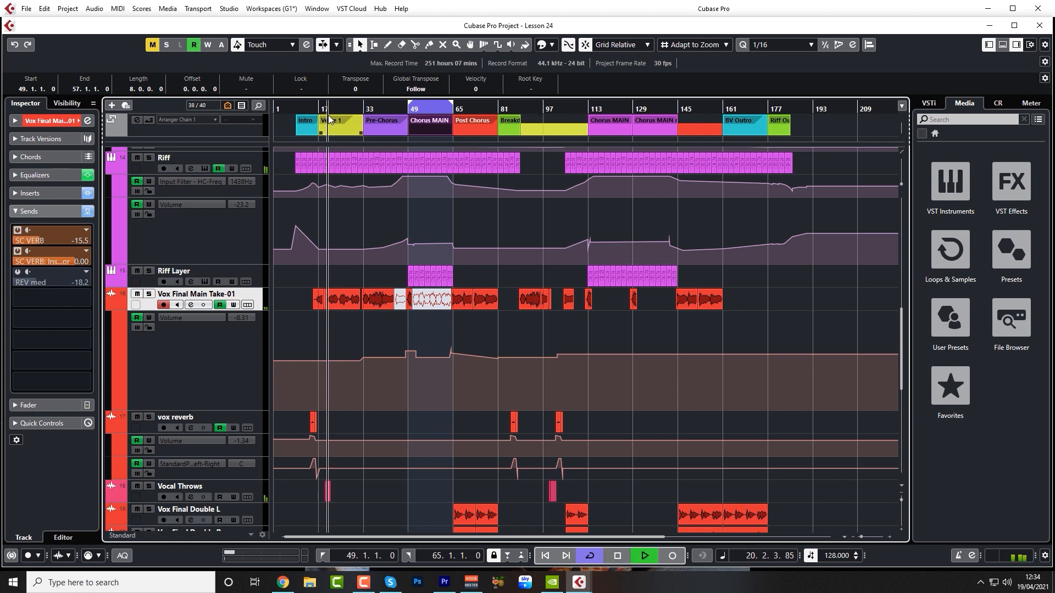